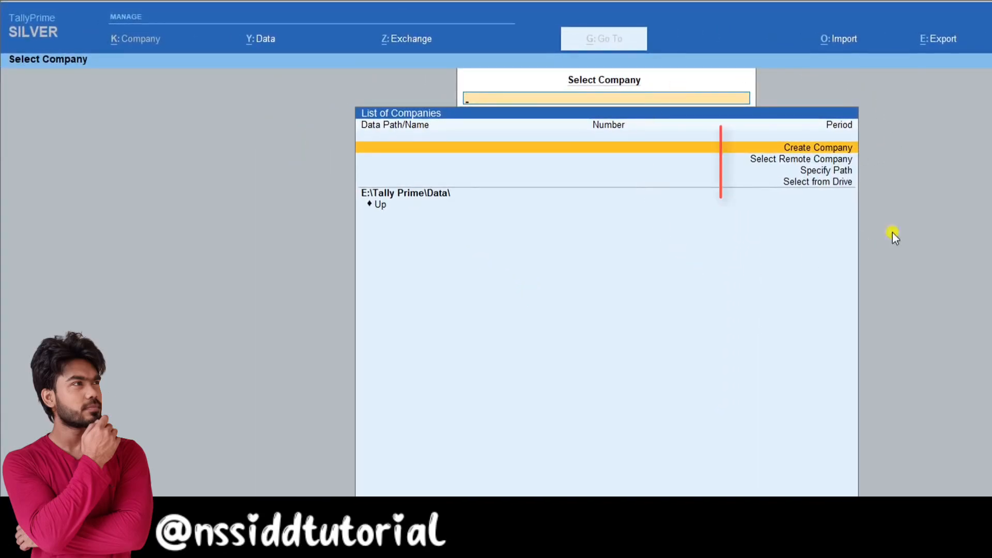
Start a new company with Xyz Pvt. Ltd. as both the company name and the mailing name.
left_click(851, 151)
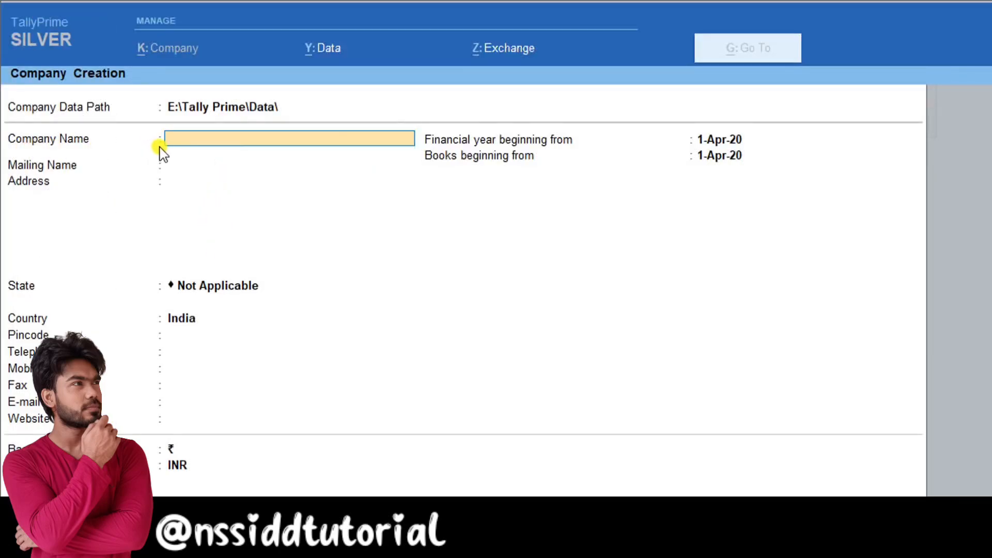
type("Xyz Pvt. Ltd.")
key("Return")
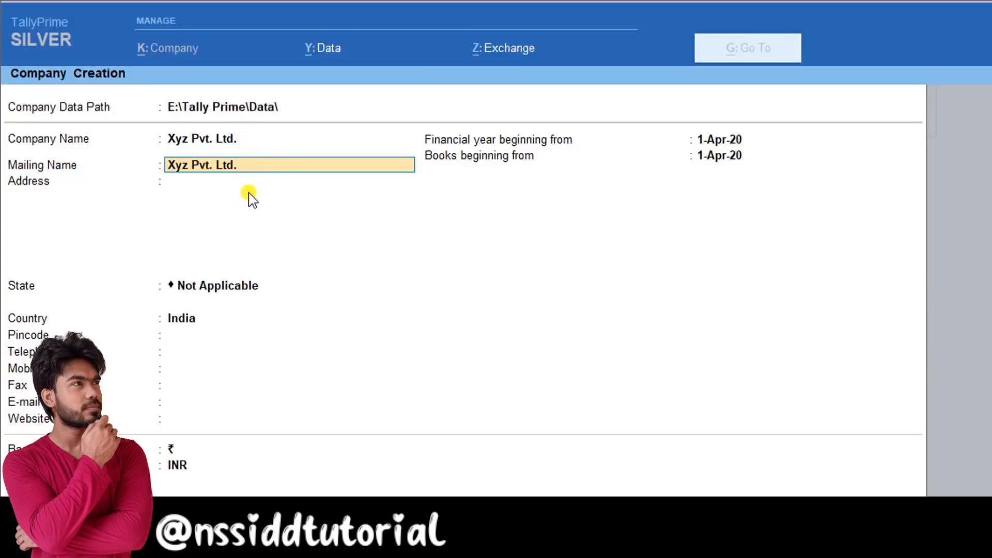
left_click(239, 139)
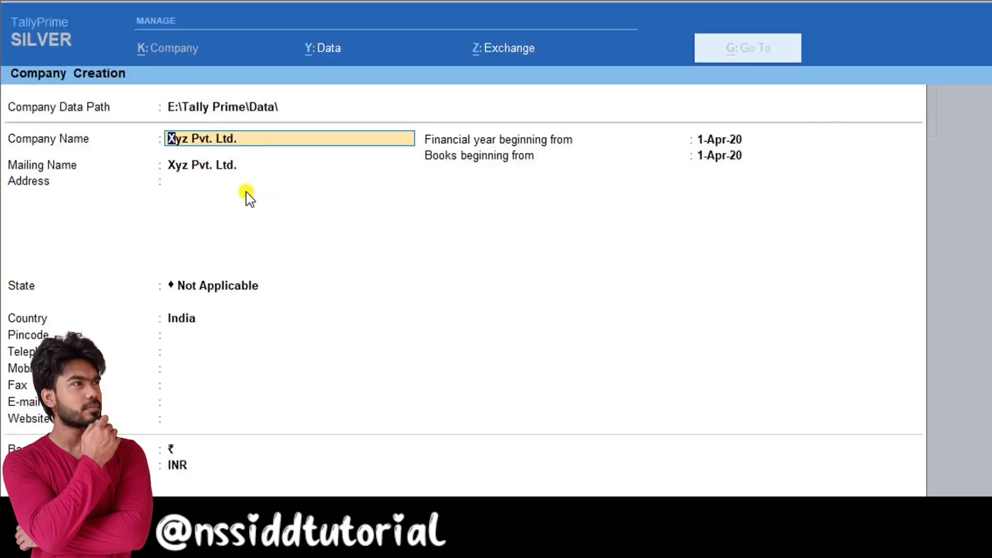
left_click(226, 168)
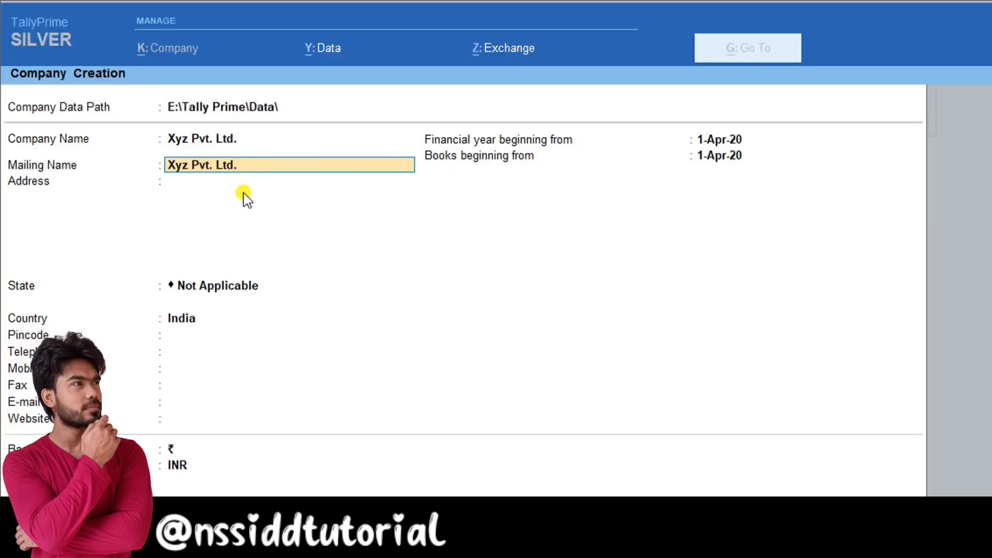
Enter the company's two-line address and set its state to Rajasthan.
left_click(175, 183)
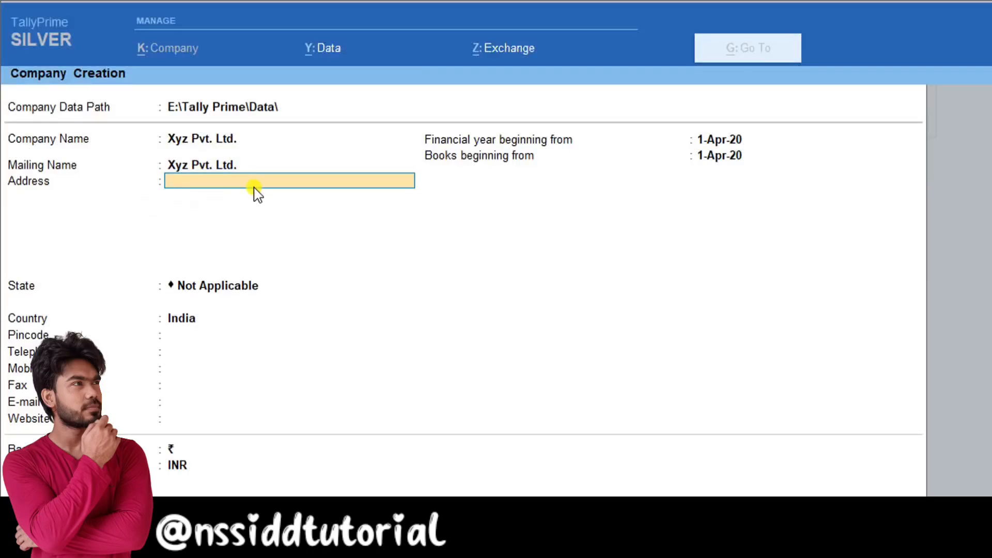
type("Sec-5")
key("Return")
type("Udaip")
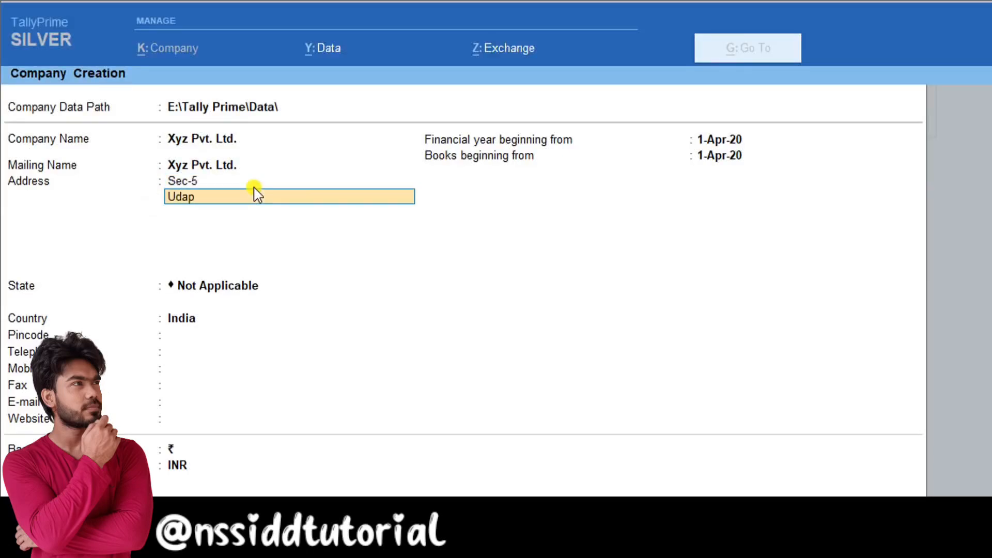
type("ur")
key("Return")
key("Return")
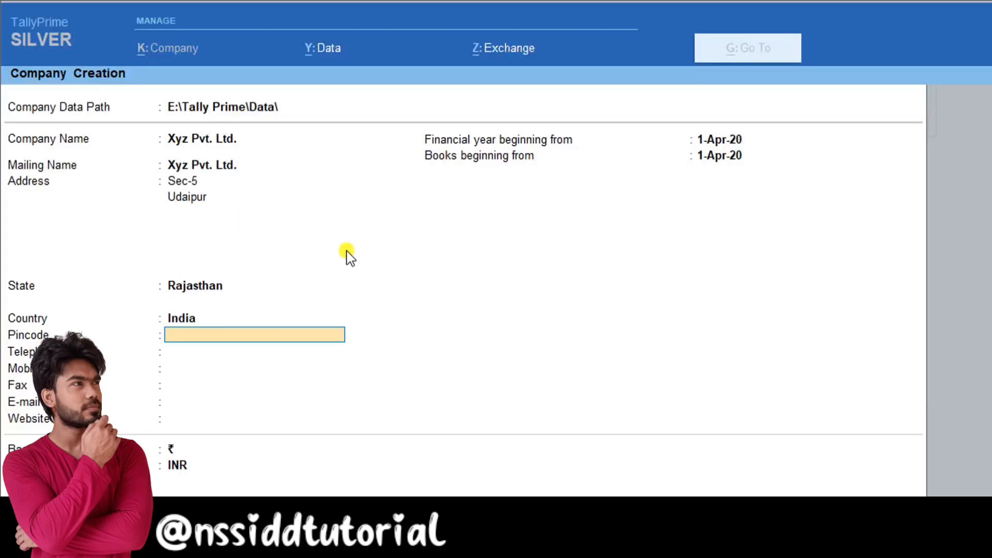
Fill in the company's pincode, telephone, mobile, e-mail and website, leaving the fax blank.
type("313001")
key("Return")
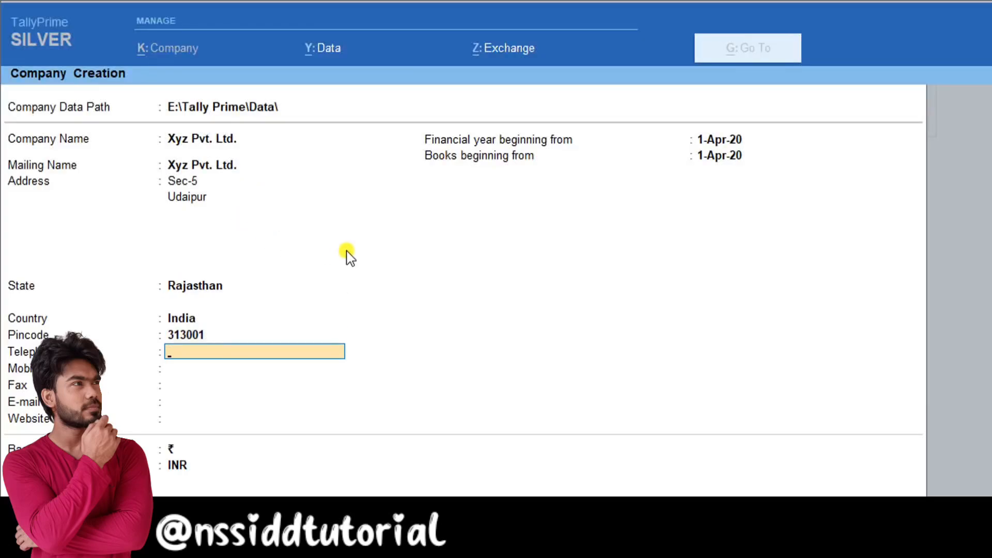
key("Return")
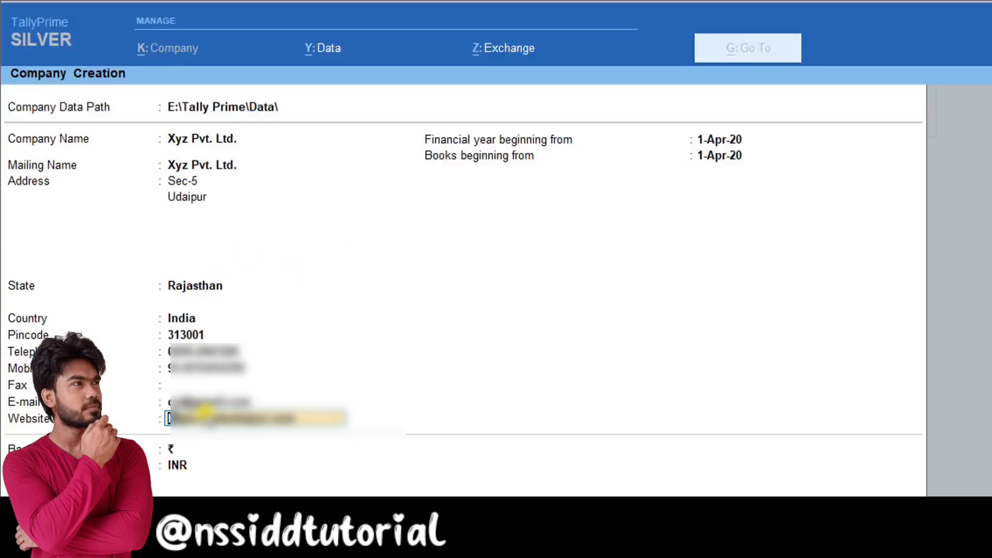
key("Return")
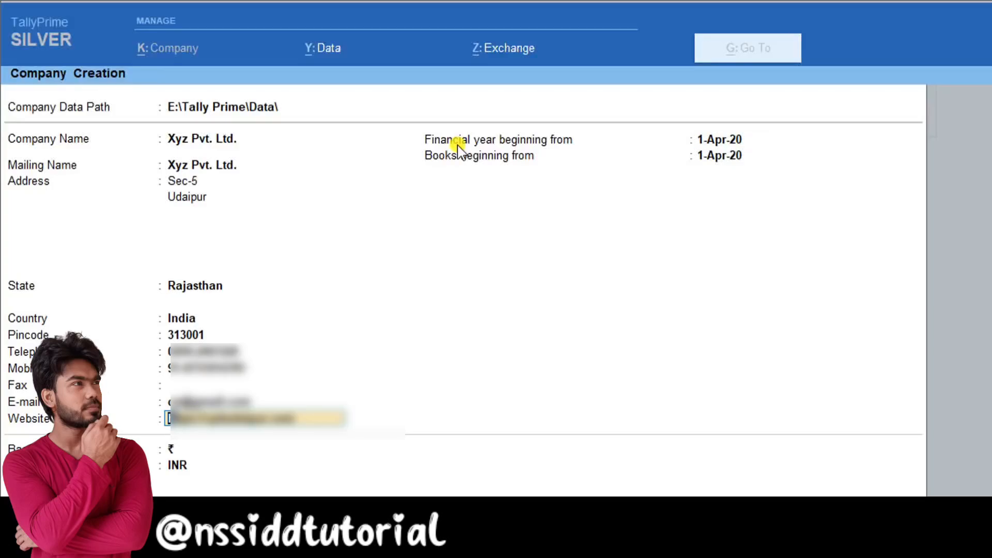
Keep 1-Apr-20 as both the financial year start and the books beginning date.
left_click(457, 145)
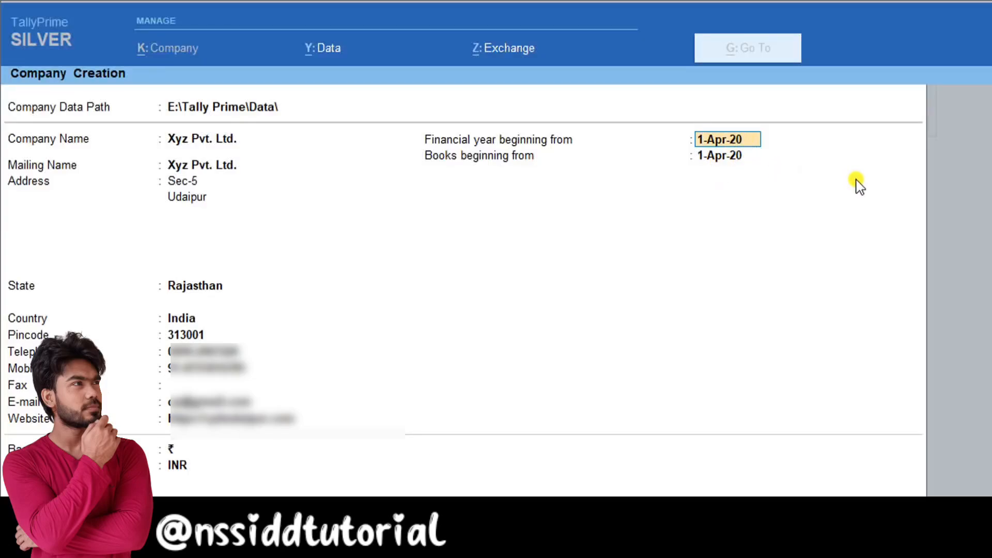
key("Return")
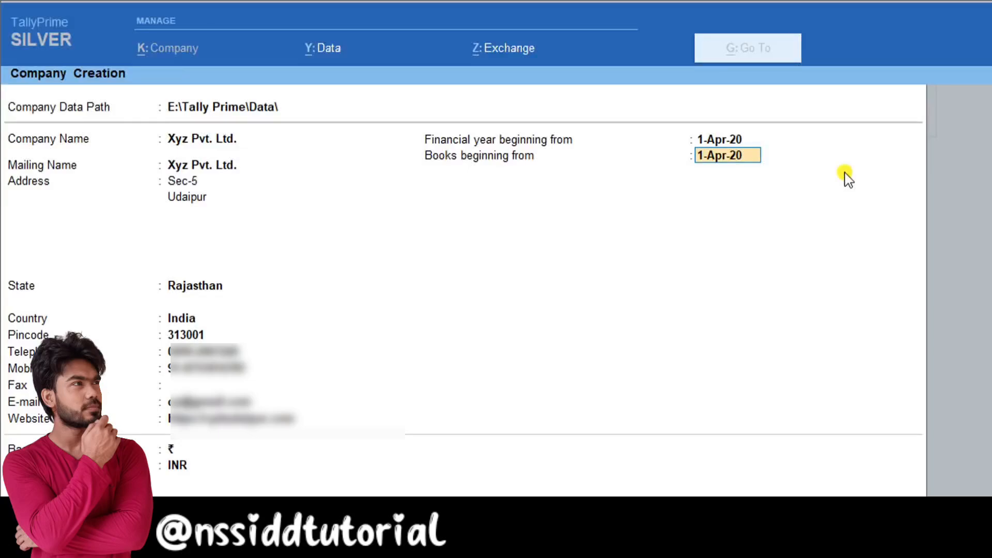
key("Up")
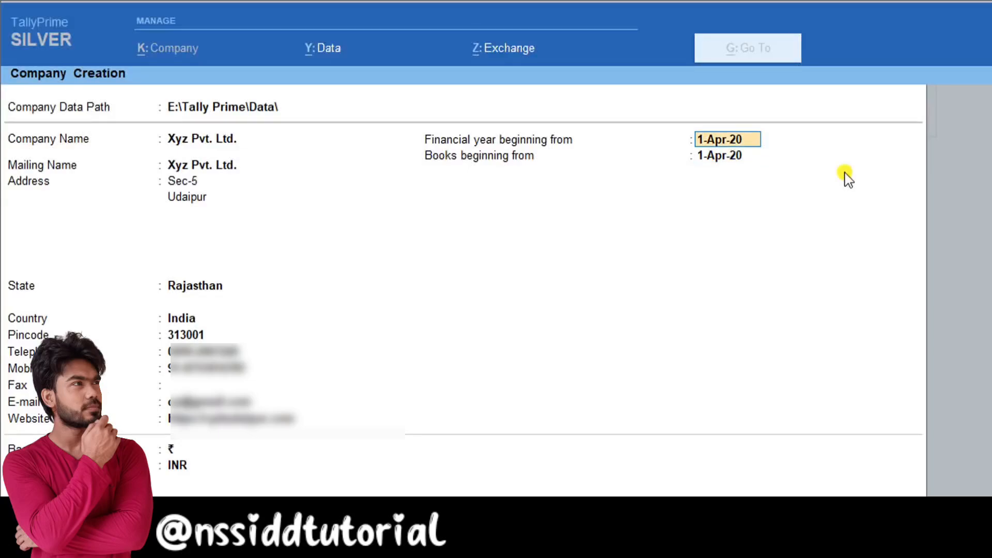
key("Down")
key("Up")
key("Down")
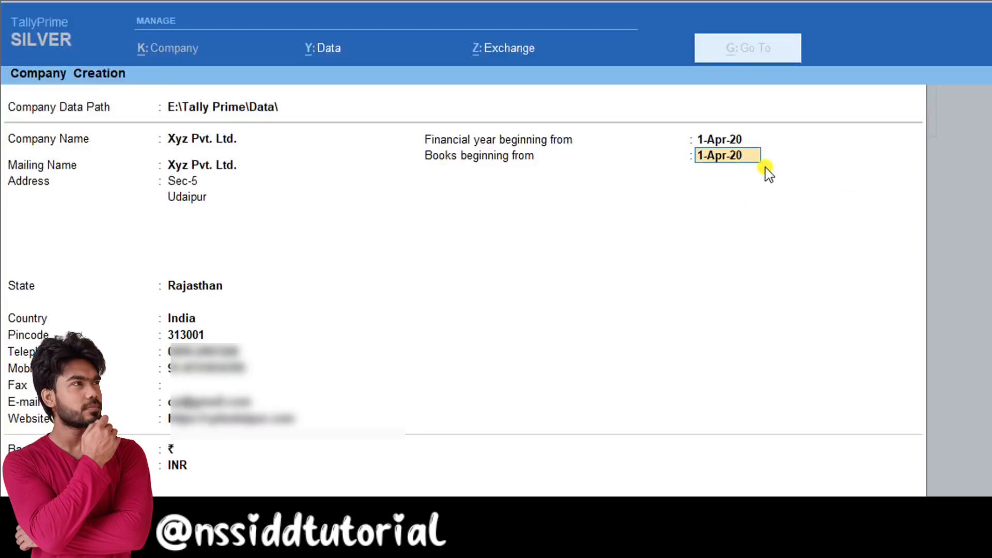
left_click(741, 137)
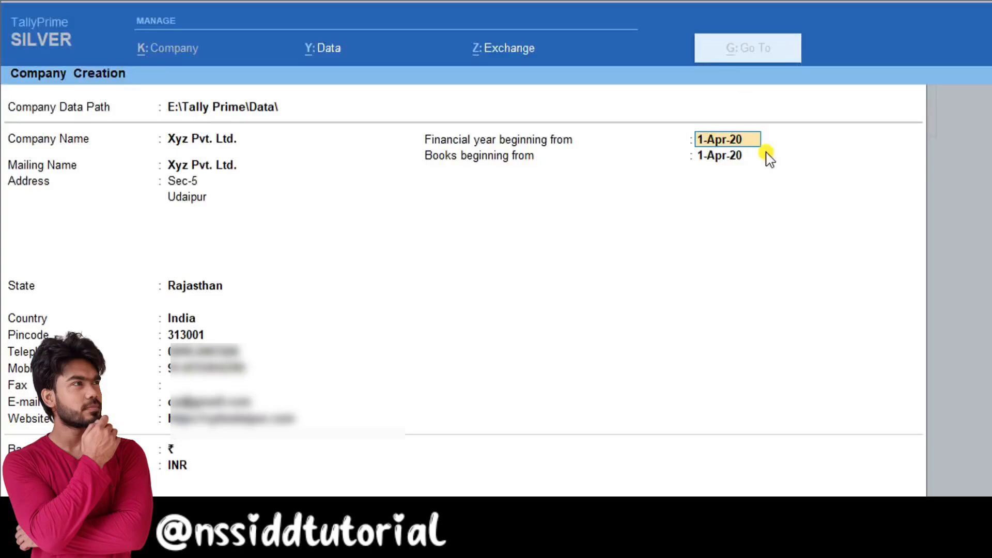
left_click(738, 155)
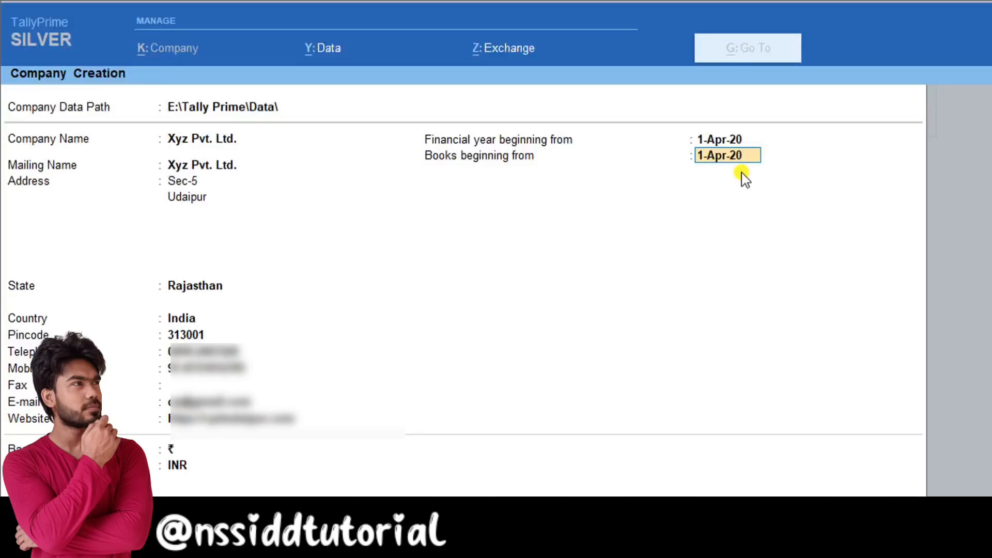
Keep the ₹ currency symbol and INR as the formal name, and save the new company.
key("Return")
key("Return")
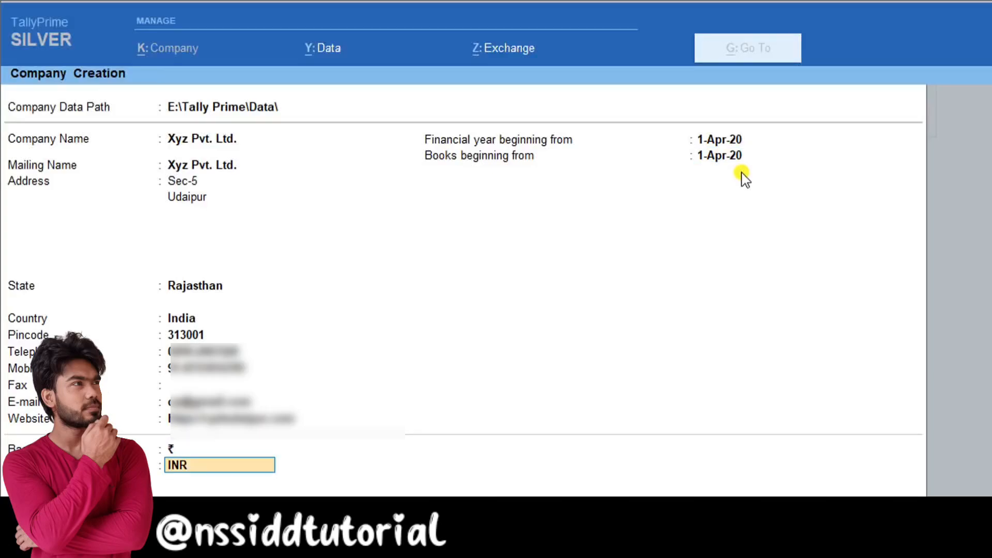
key("Return")
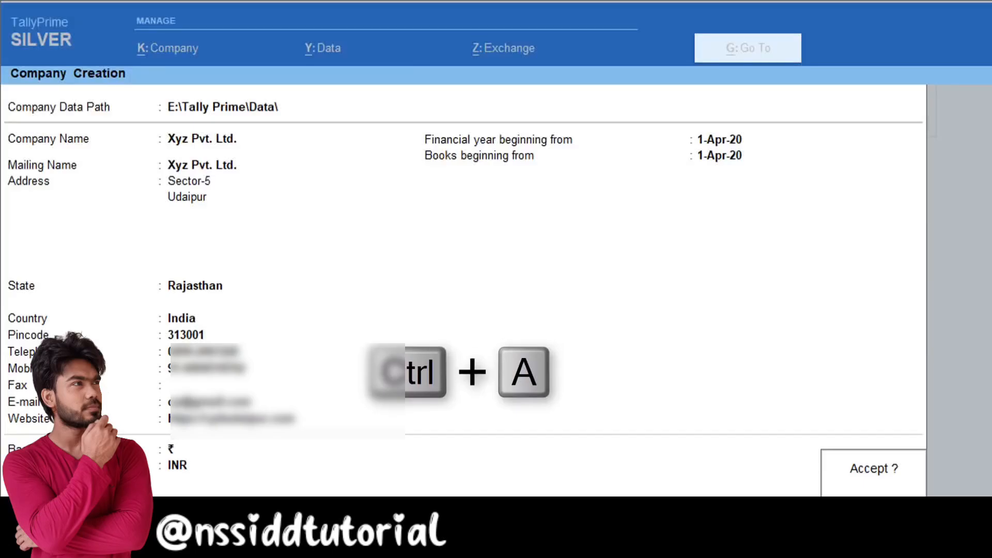
key("ctrl+a")
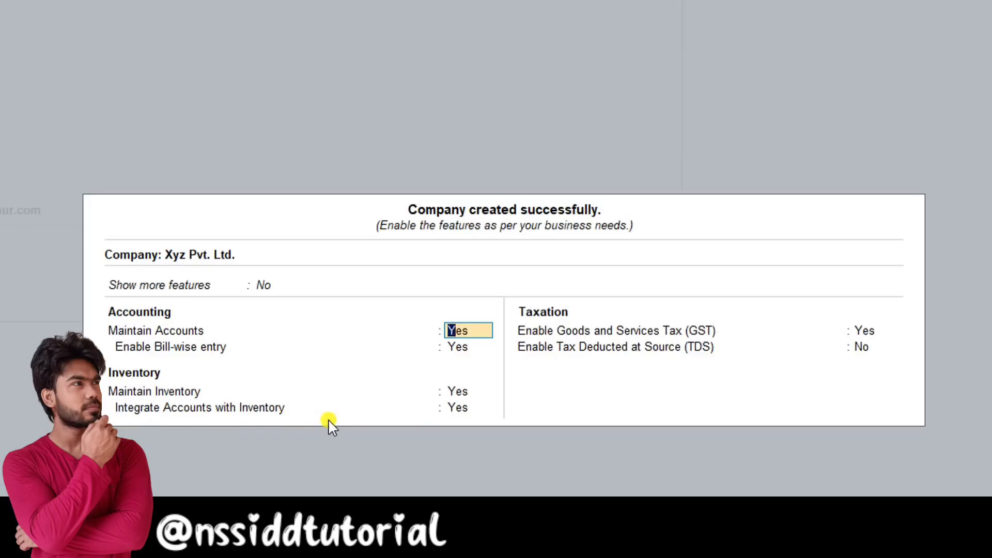
Keep Maintain Inventory and Integrate Accounts with Inventory set to Yes in the company features.
left_click(465, 392)
left_click(461, 408)
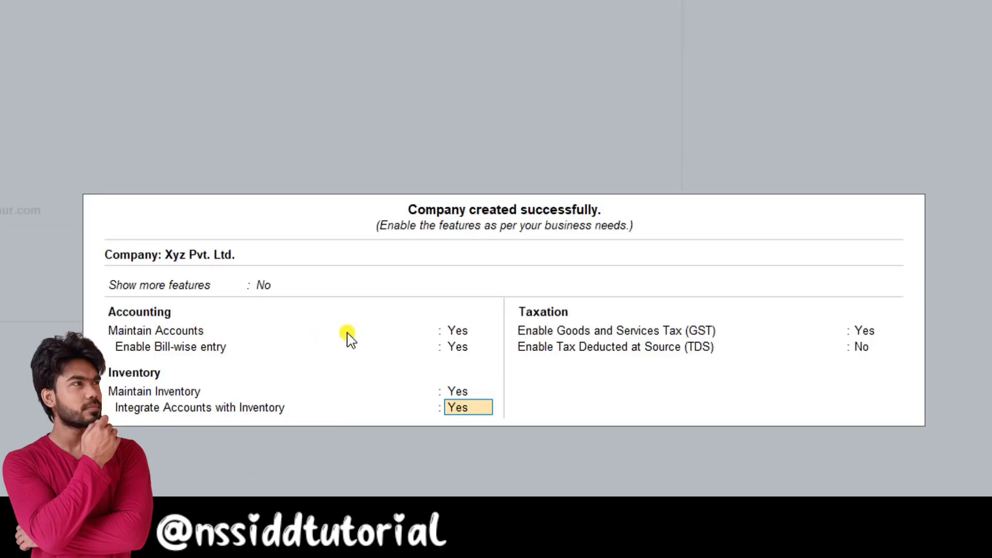
left_click(469, 393)
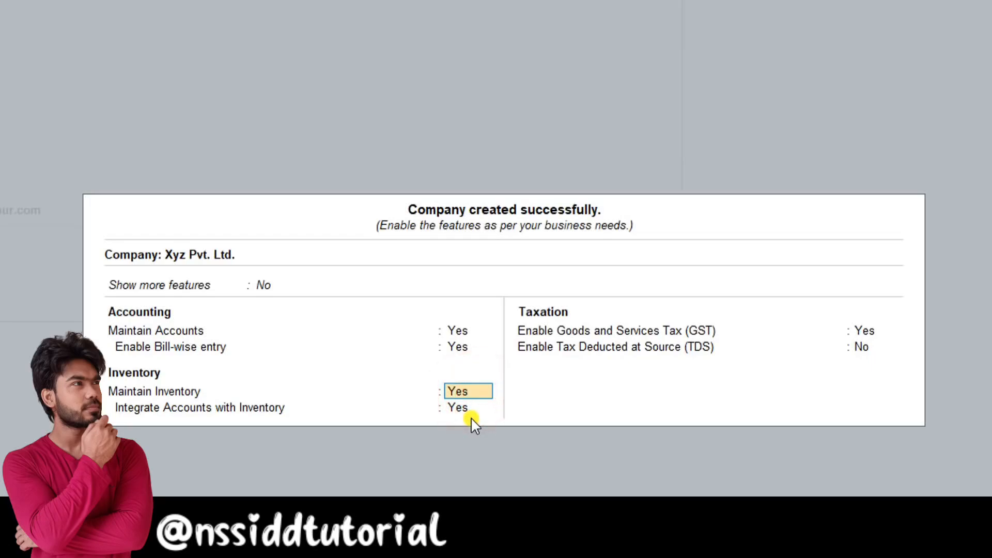
key("Return")
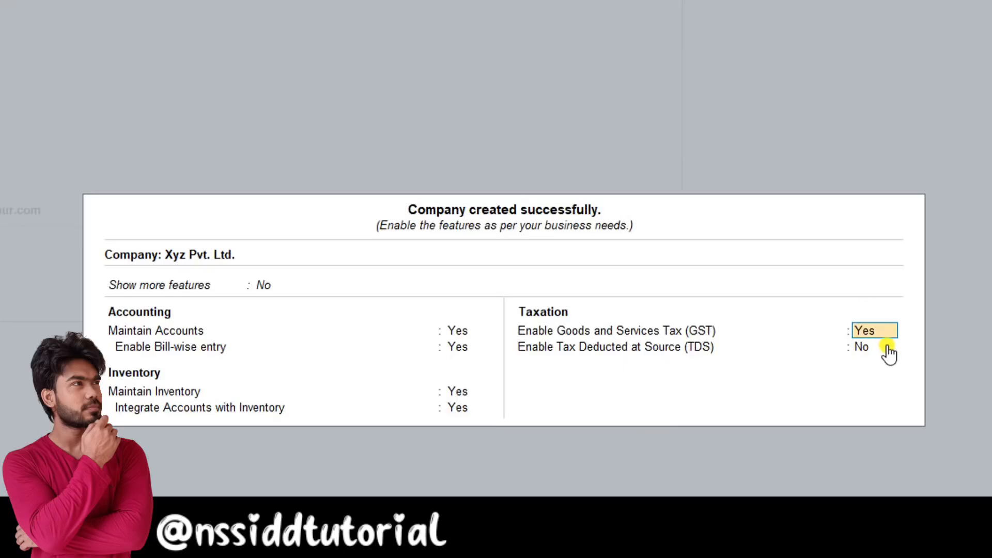
Set Enable Goods and Services Tax (GST) to No, keep TDS at No, and accept the company features.
type("n")
key("Return")
key("Return")
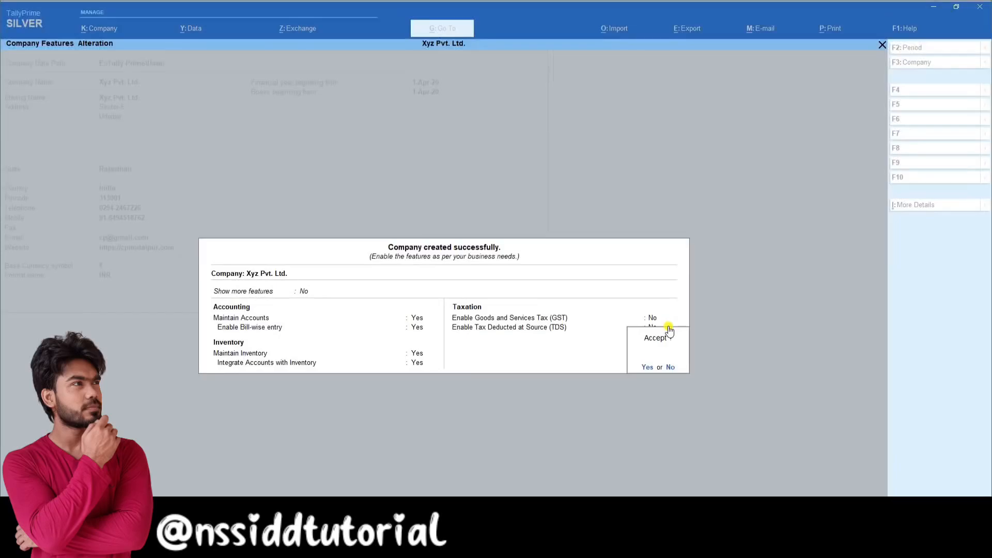
key("Return")
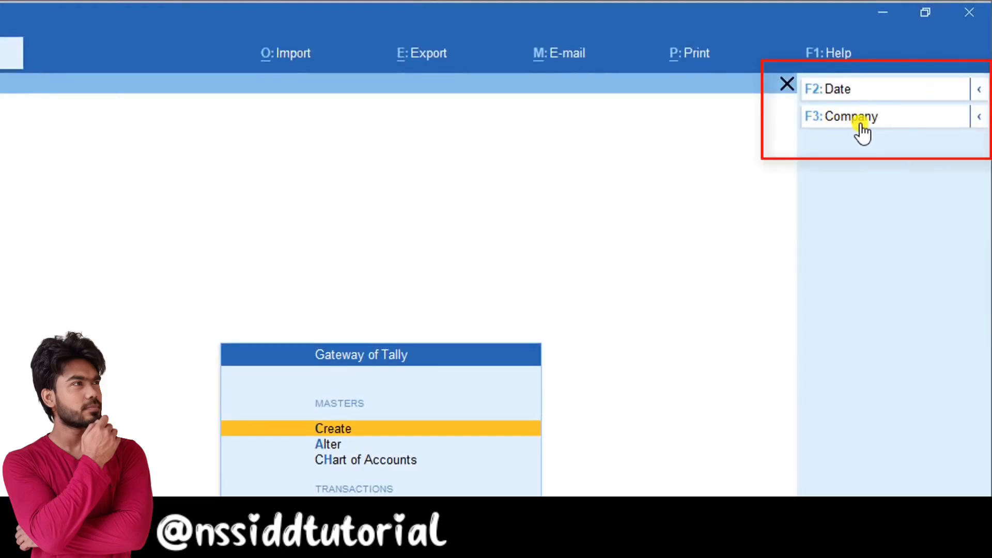
Open Xyz Pvt. Ltd. for alteration and review its fields from the company name to the currency symbol.
left_click(861, 125)
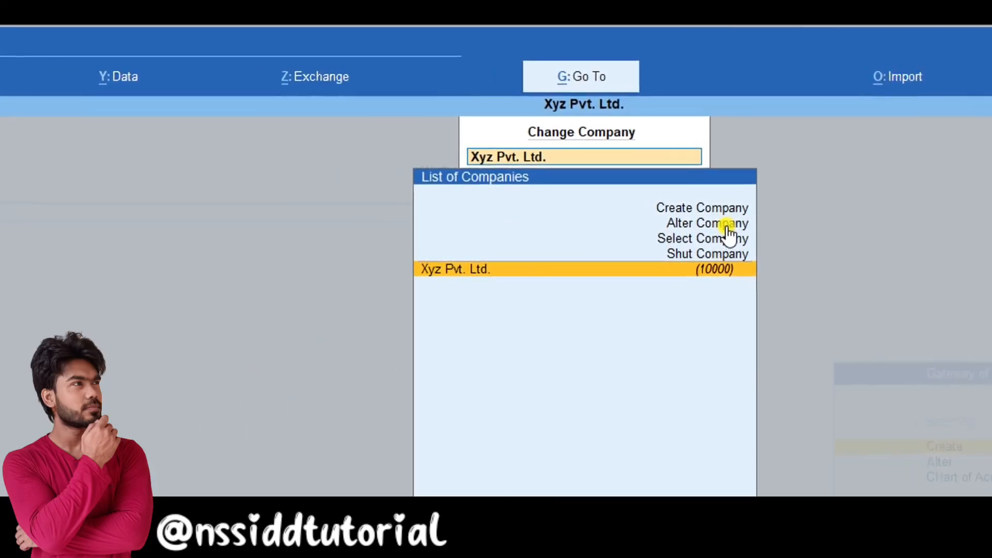
left_click(728, 226)
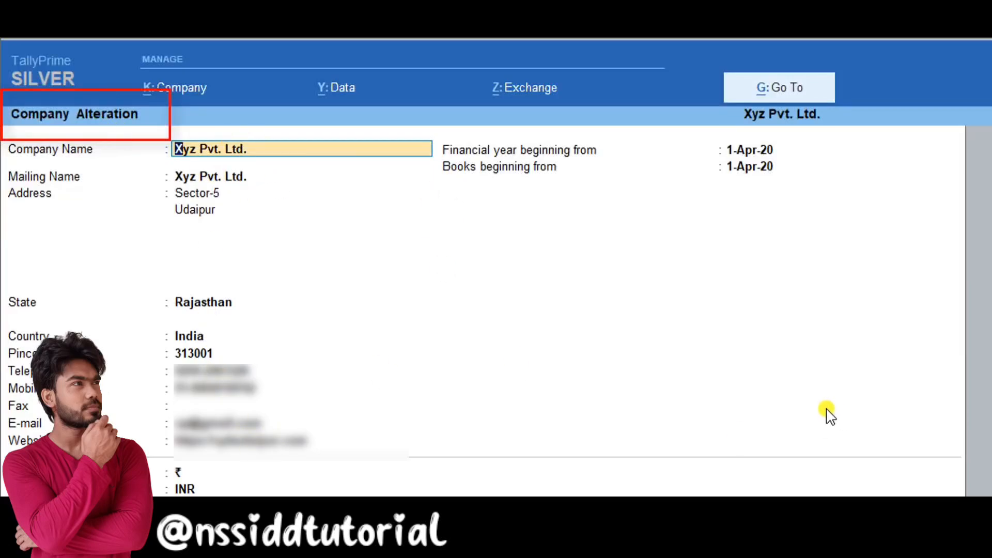
key("Return")
key("Return")
key("Return")
key("Return")
key("Return")
key("Return")
key("Return")
key("Return")
key("Return")
key("Return")
key("Return")
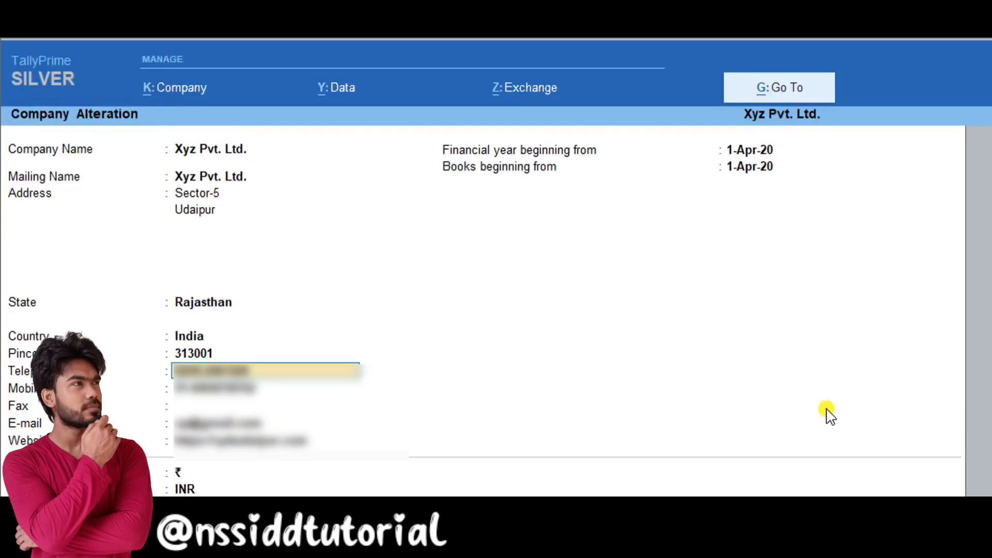
key("Return")
key("Return")
key("Return")
key("Return")
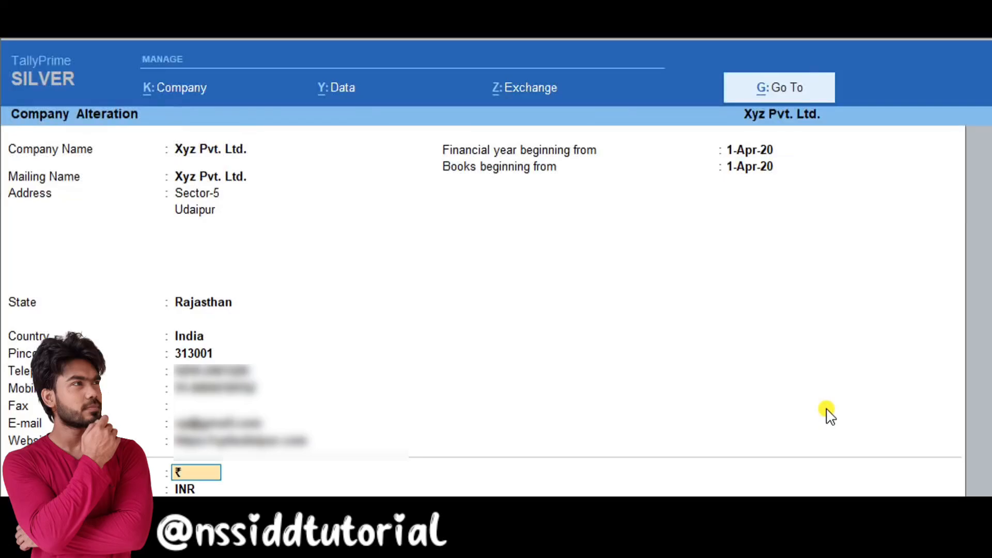
Try to delete Xyz Pvt. Ltd. from its company alteration screen.
key("F3")
key("Return")
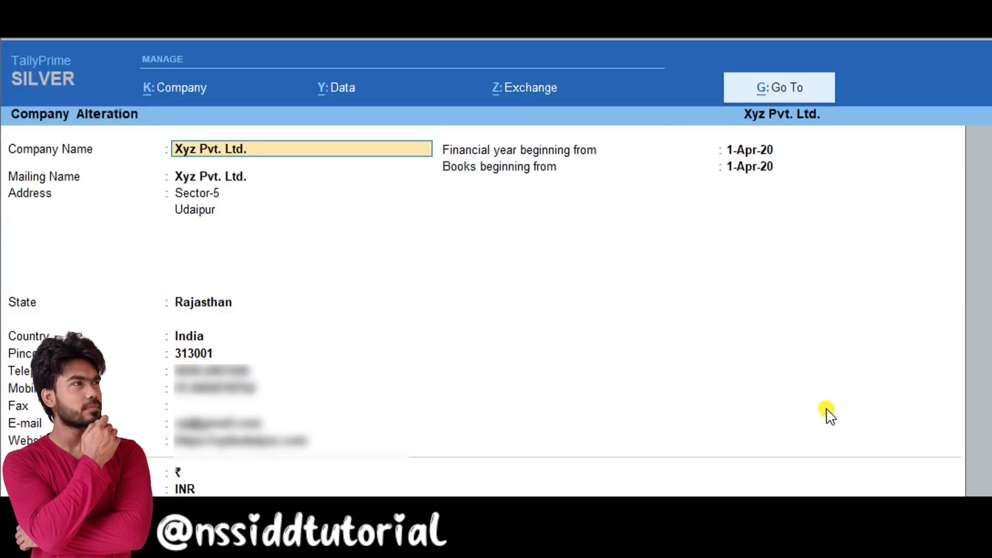
key("alt+d")
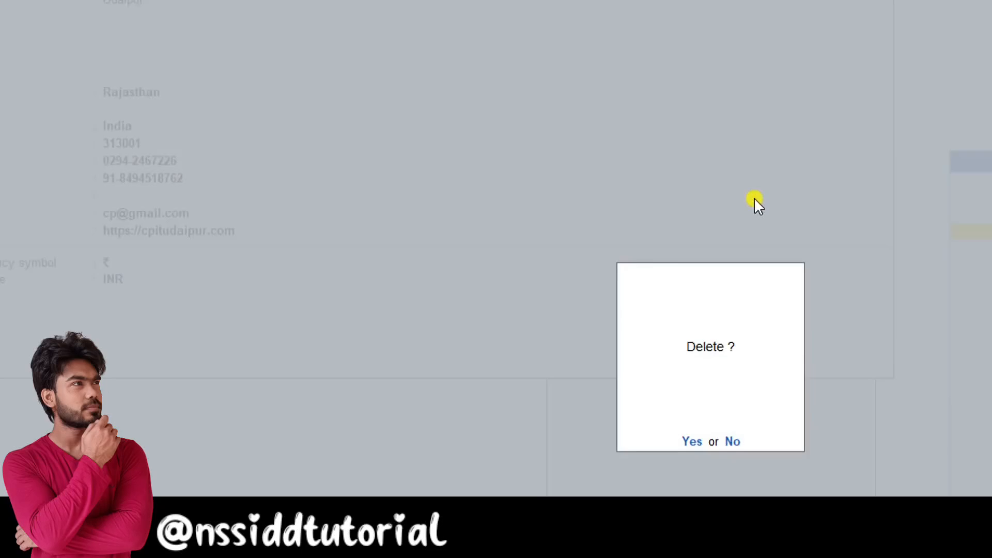
key("Return")
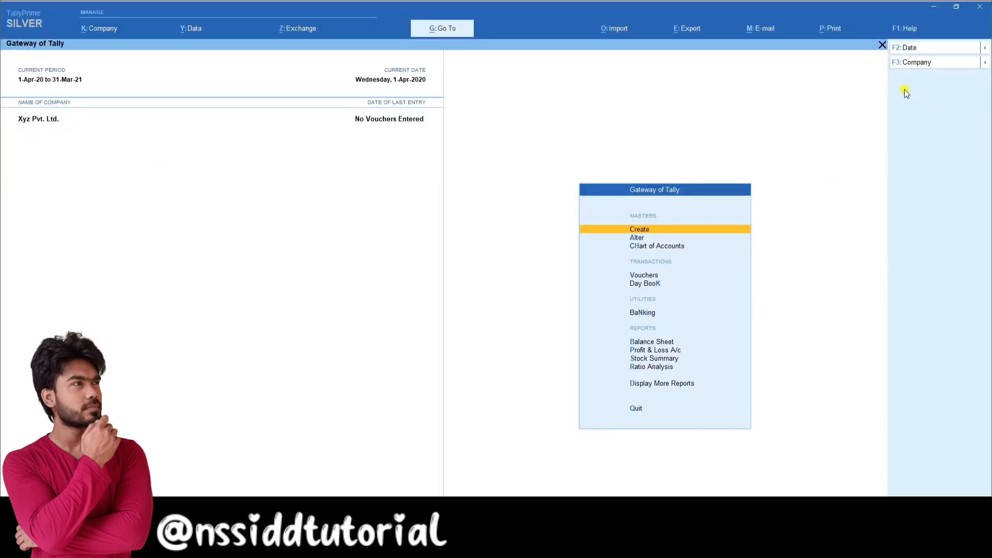
Shut Xyz Pvt. Ltd. using the Shut Company option of the company list and confirm closing it.
left_click(935, 63)
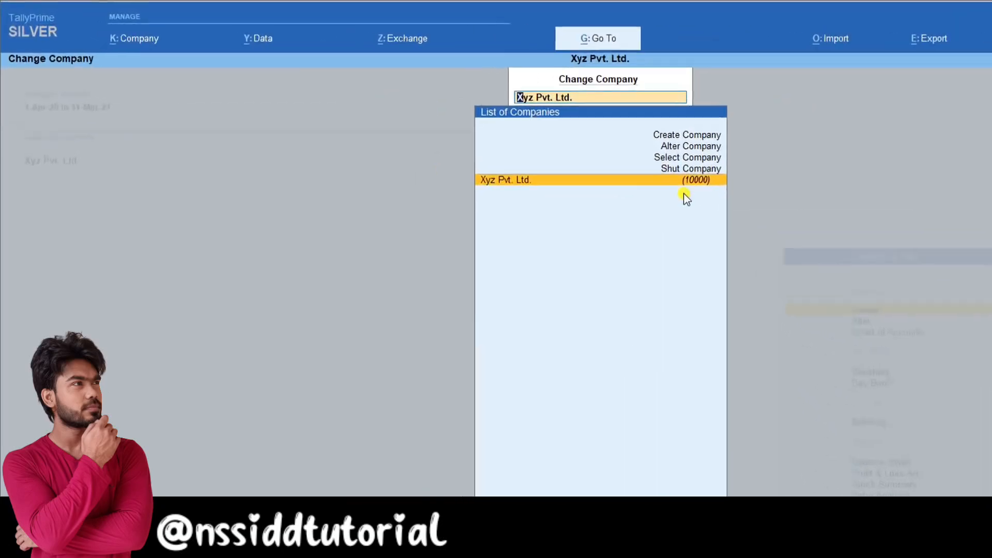
left_click(515, 125)
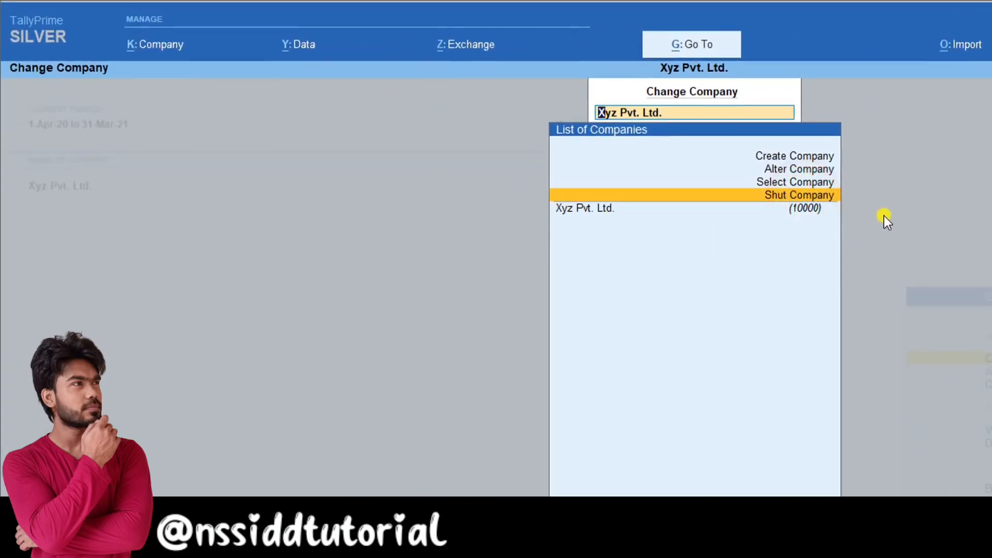
key("Return")
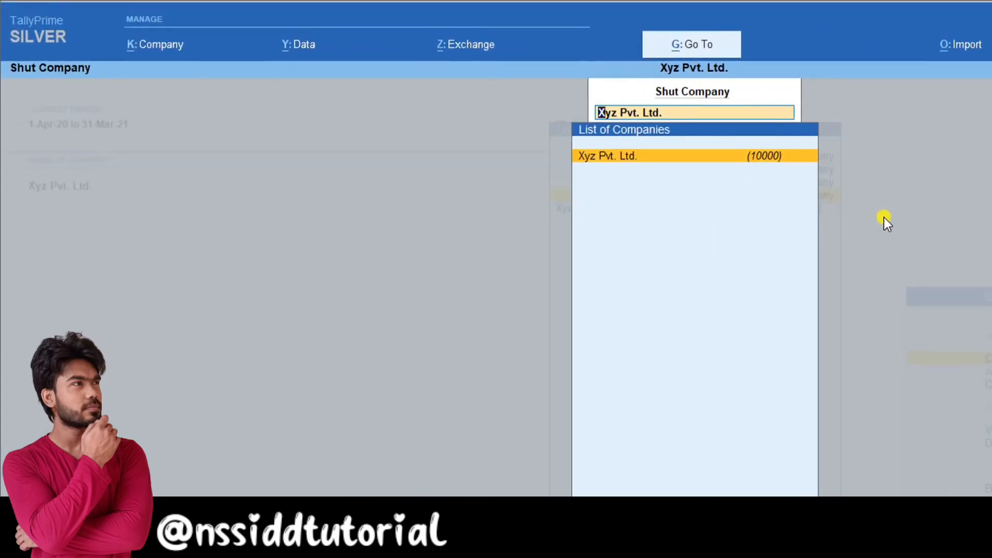
key("Return")
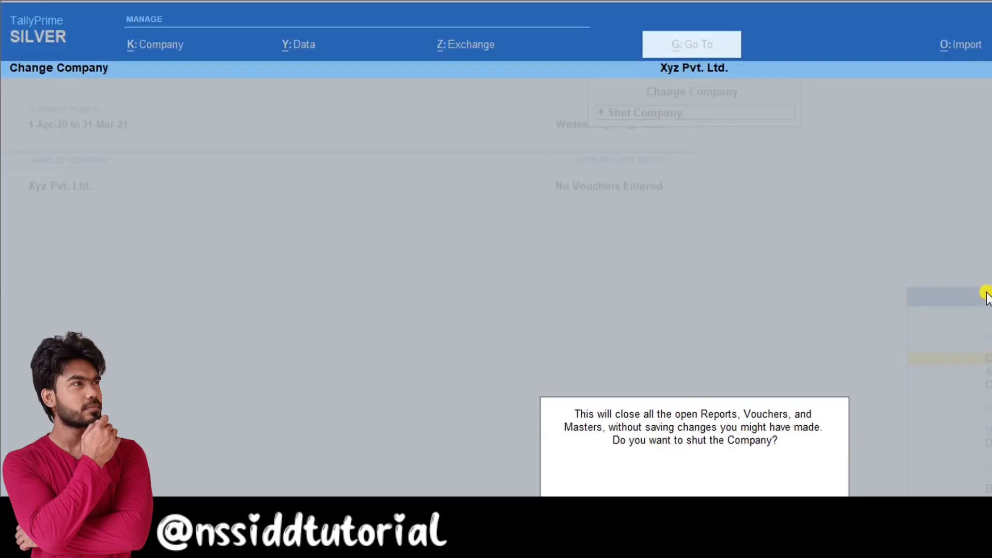
key("Return")
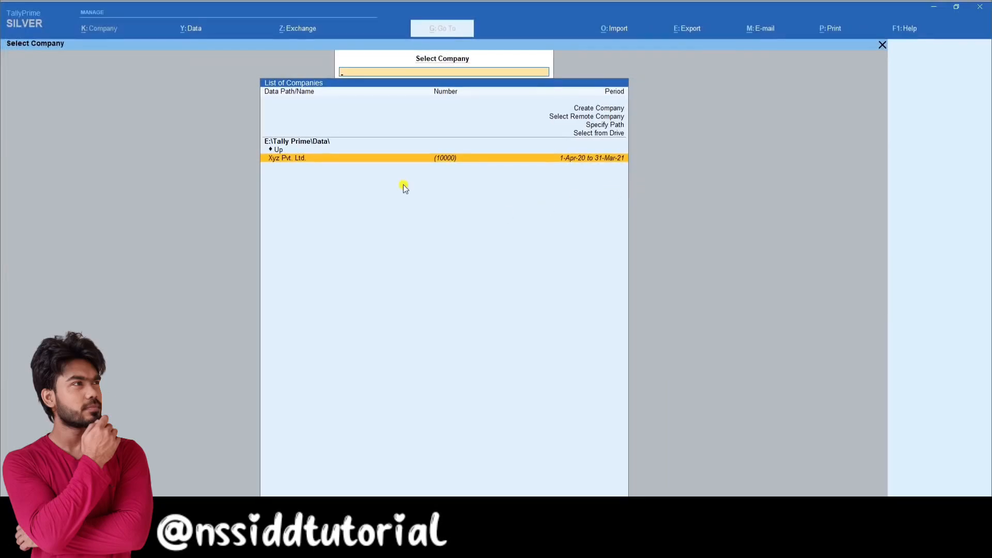
Reopen Xyz Pvt. Ltd. from the Tally Prime data folder and load Abc Pvt. Ltd. alongside it.
key("Return")
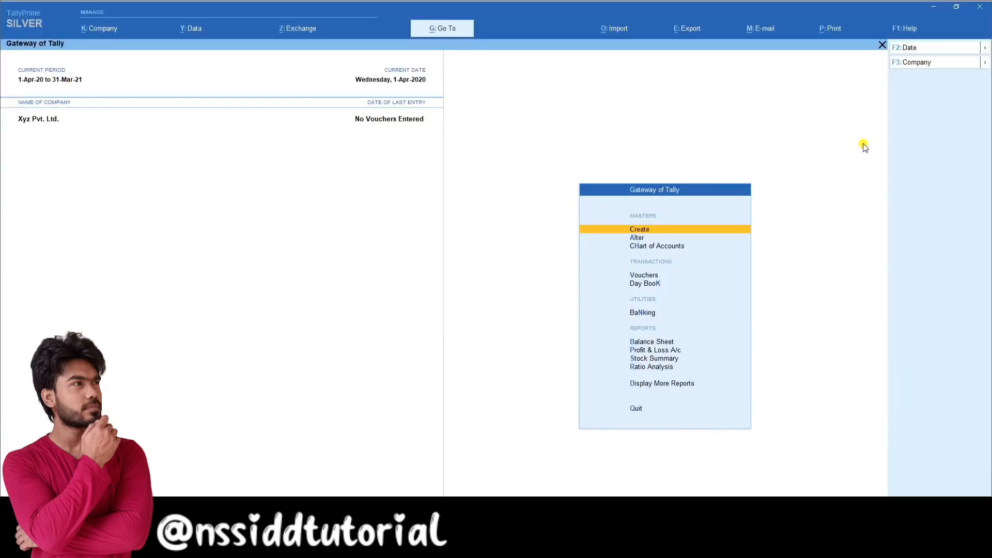
key("alt")
key("alt+F3")
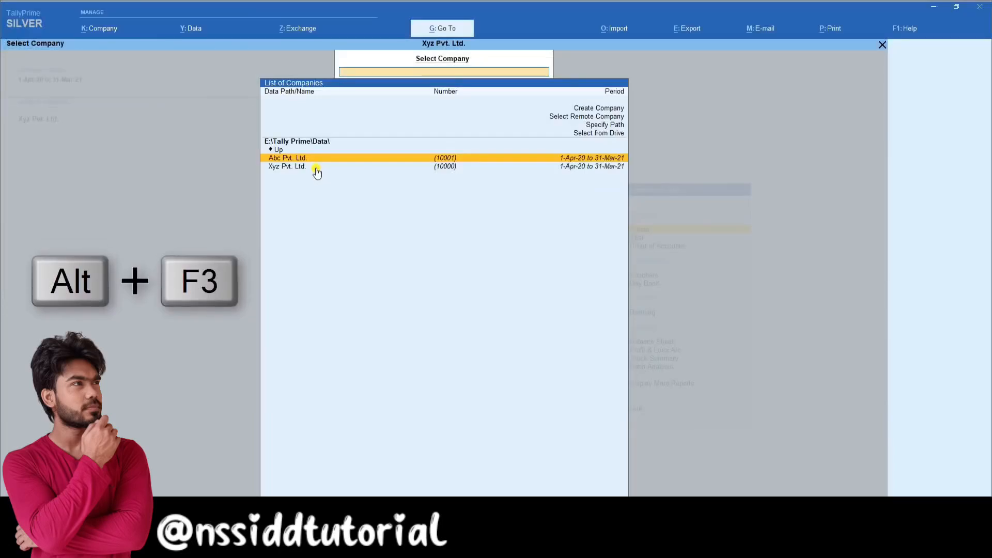
key("Return")
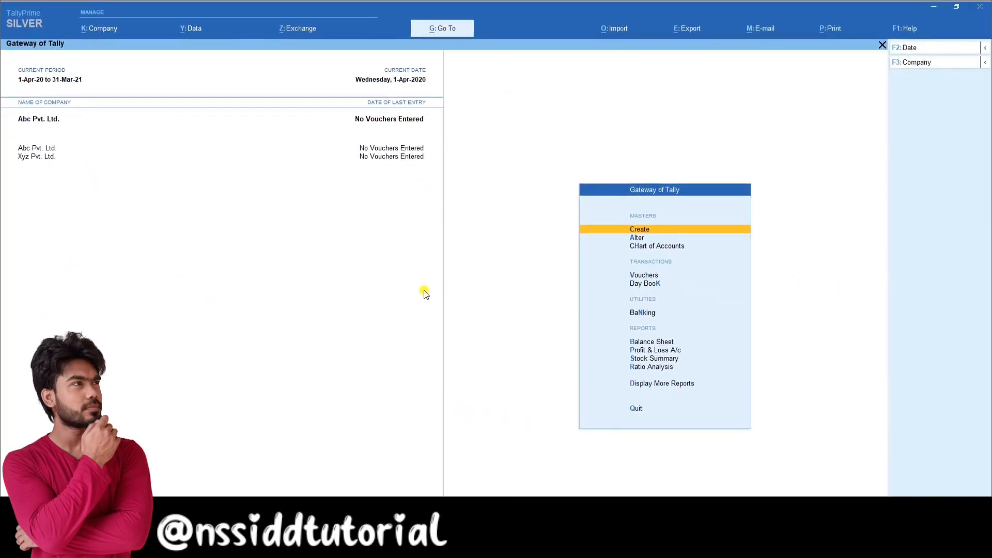
Change the active company to Xyz Pvt. Ltd. and shut Abc Pvt. Ltd.
key("F3")
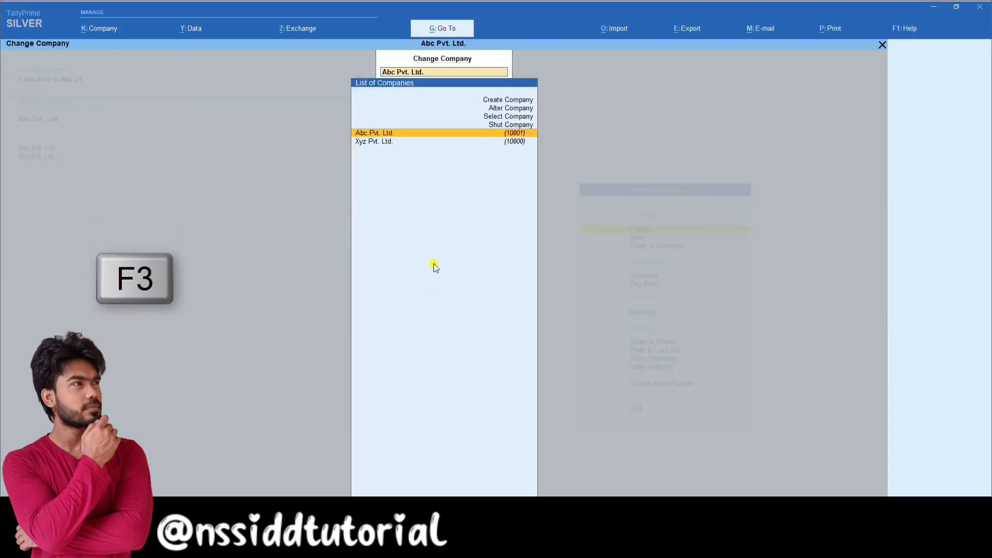
left_click(371, 142)
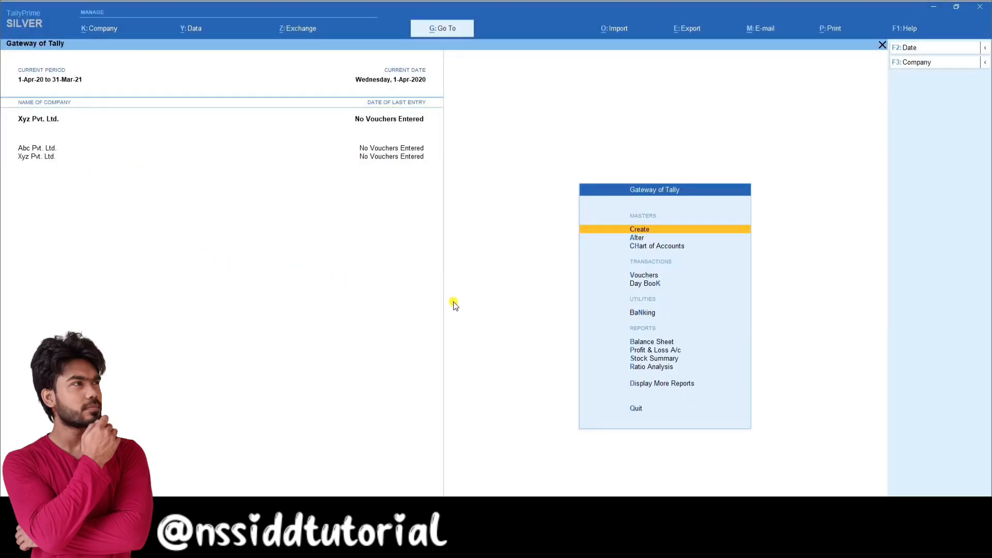
key("ctrl")
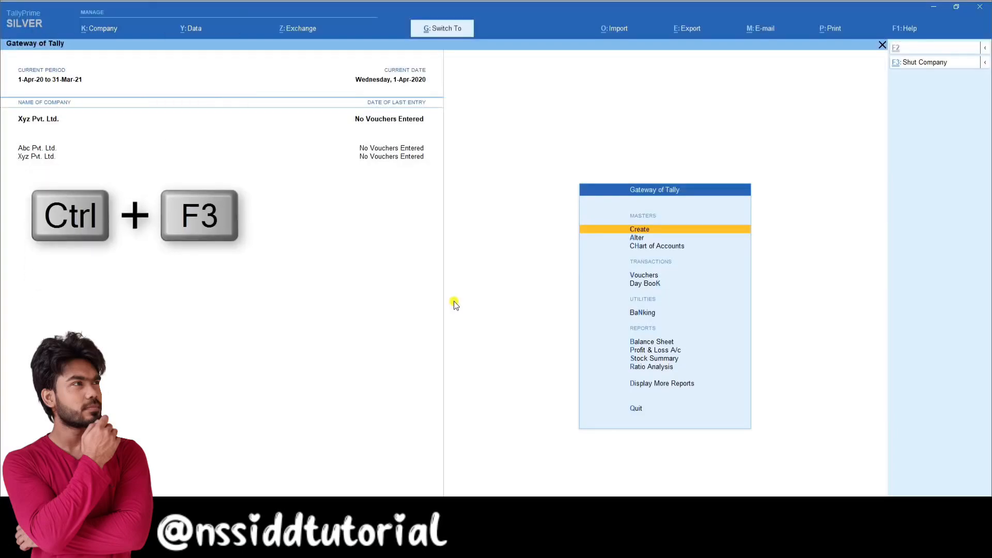
key("ctrl+f3")
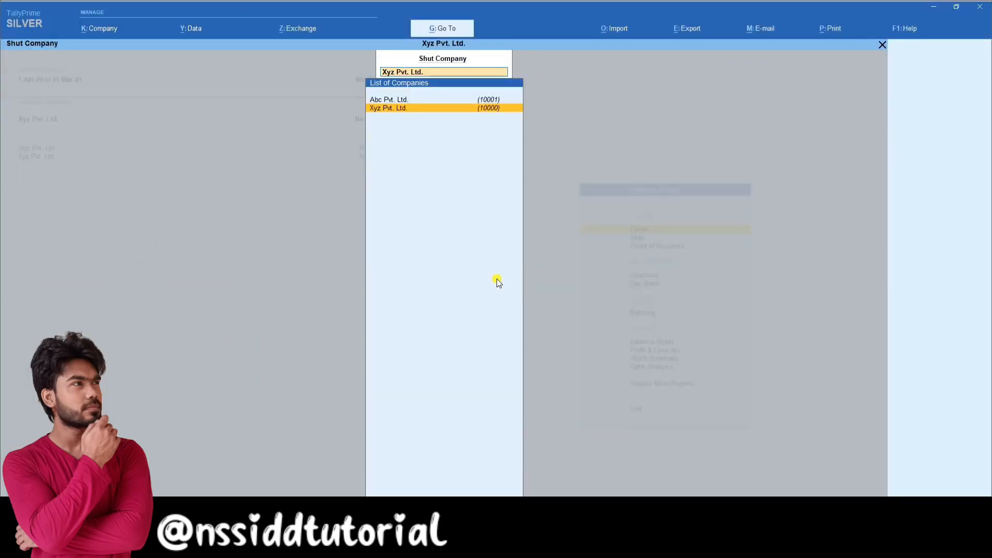
key("Up")
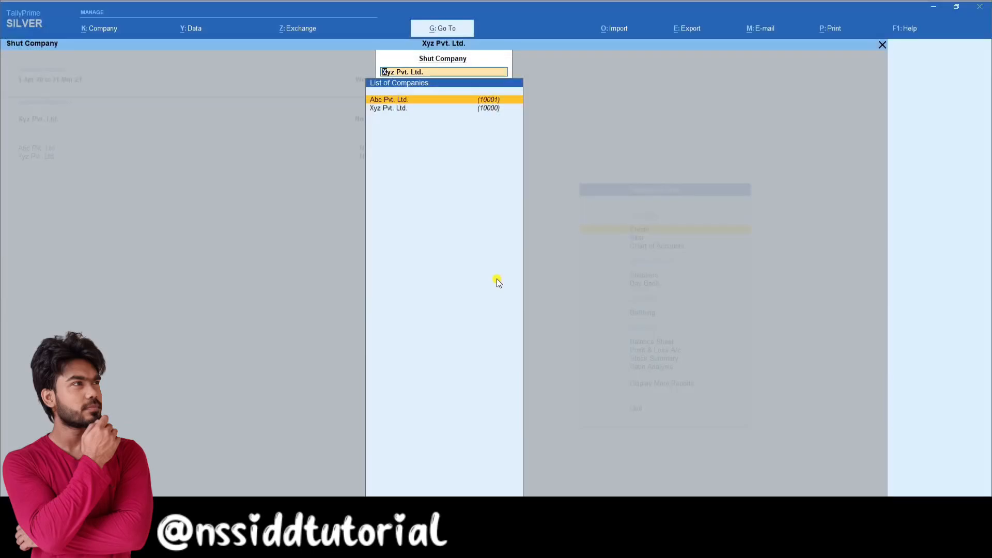
key("Return")
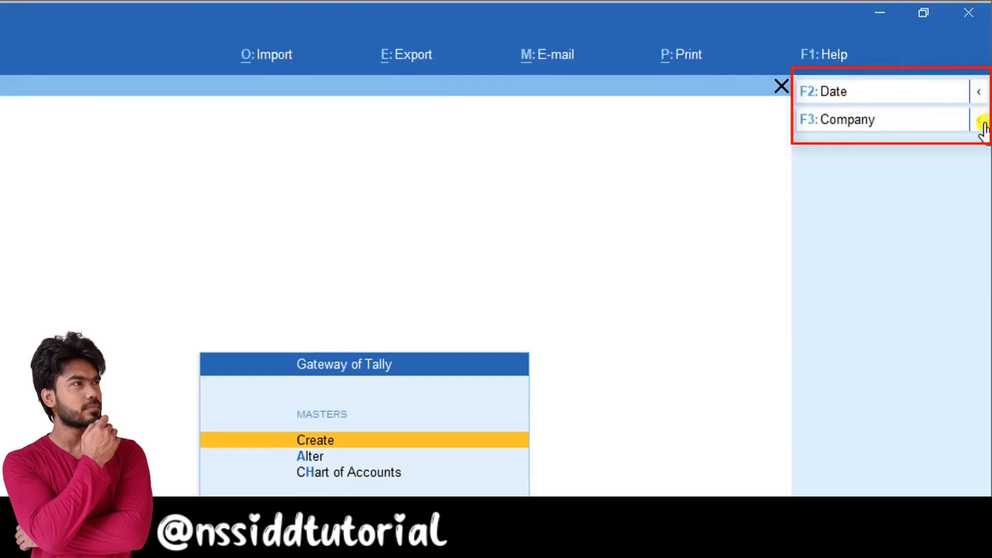
Review the available company commands and open Abc Pvt. Ltd. from the data path C:\Users\Public\Tally.ERP9\Data.
left_click(983, 124)
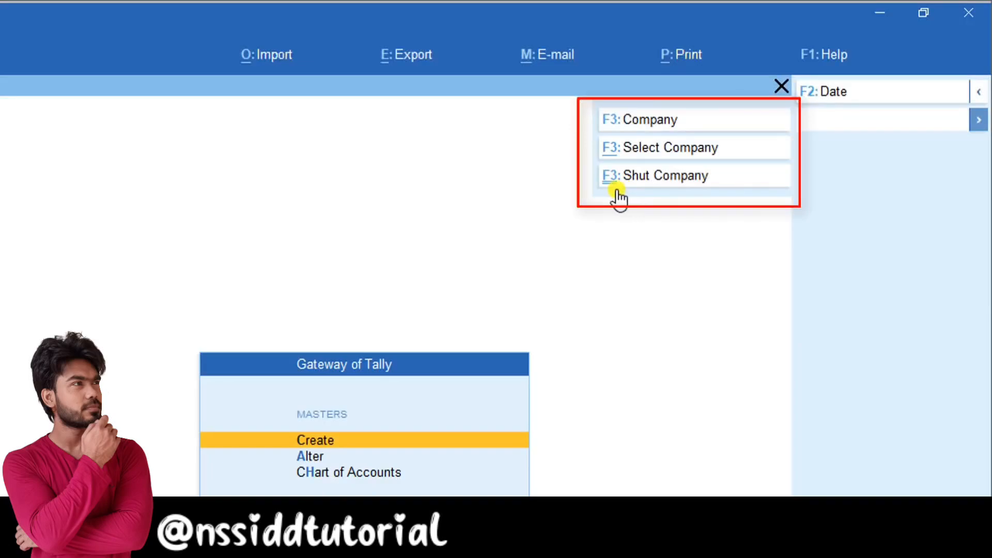
left_click(640, 301)
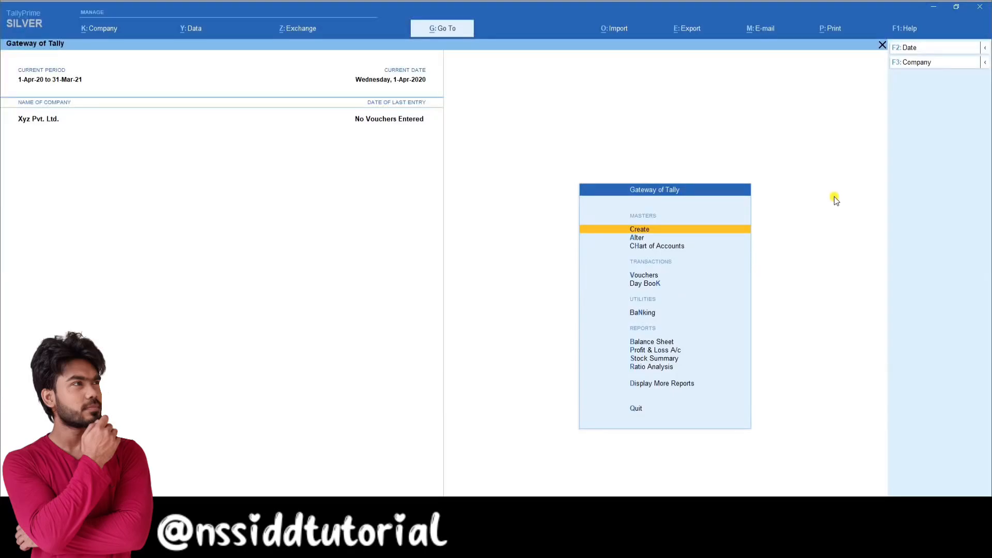
key("F3")
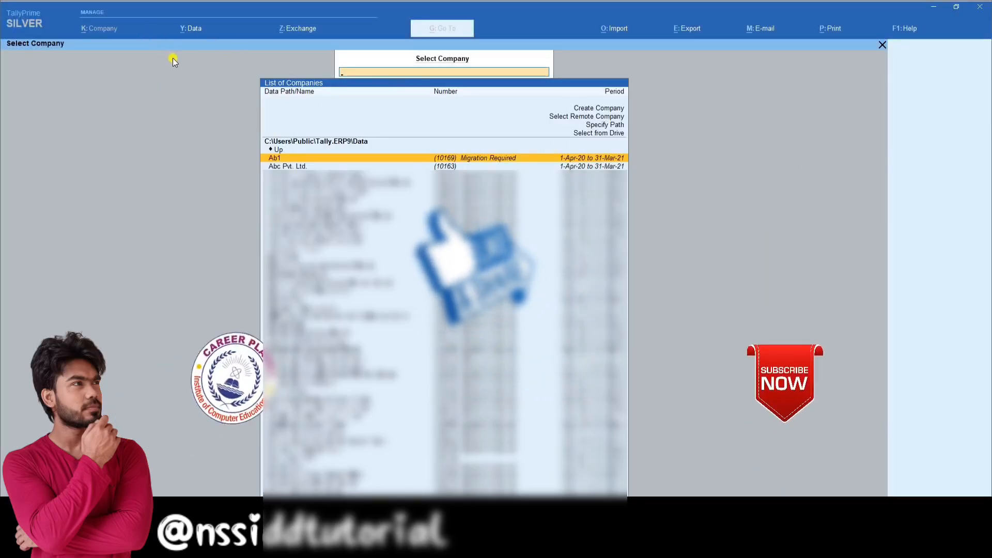
key("Down")
key("Return")
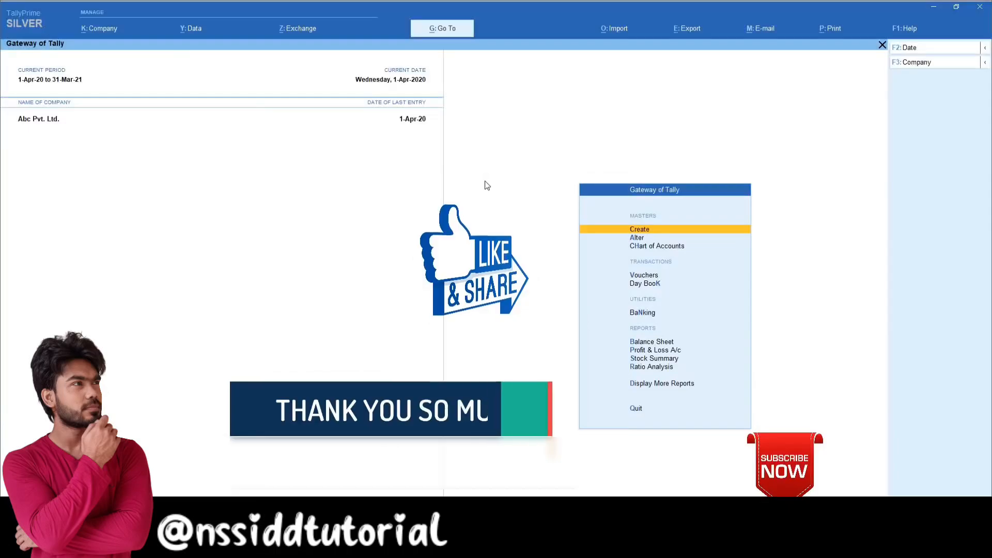